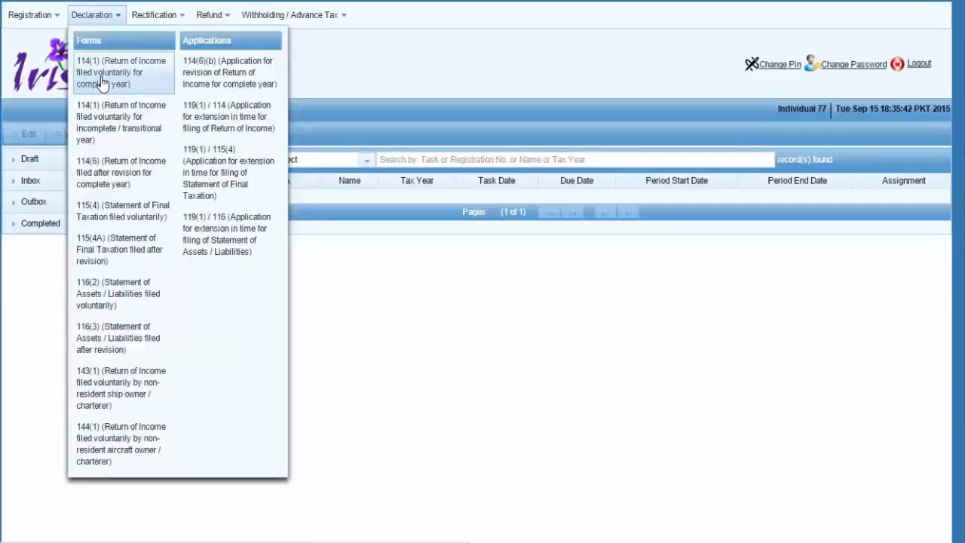
# Step: Start a 114(1) Return of Income filed voluntarily for complete year and select the 2015 tax period, 01-JUL-2014 to 30-JUN-2015
pyautogui.click(139, 89)
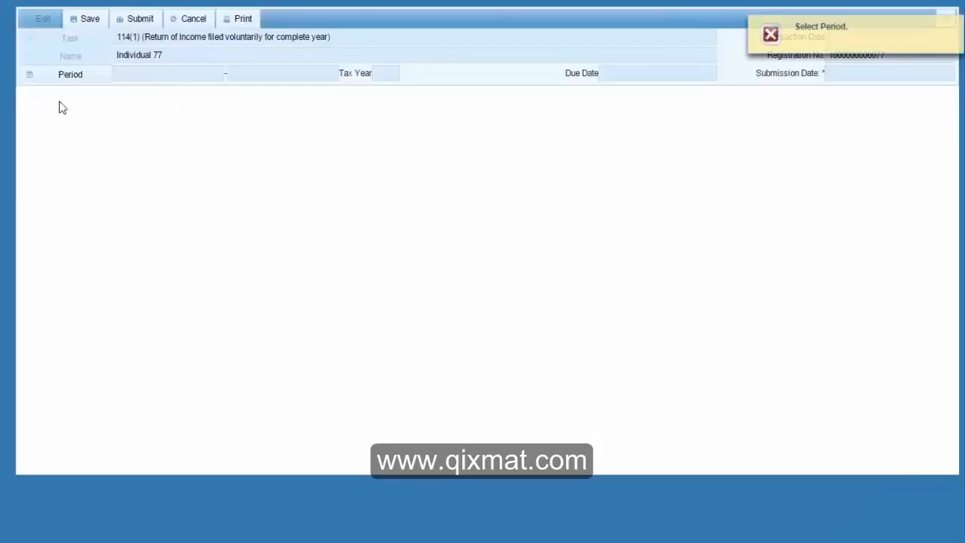
pyautogui.click(56, 86)
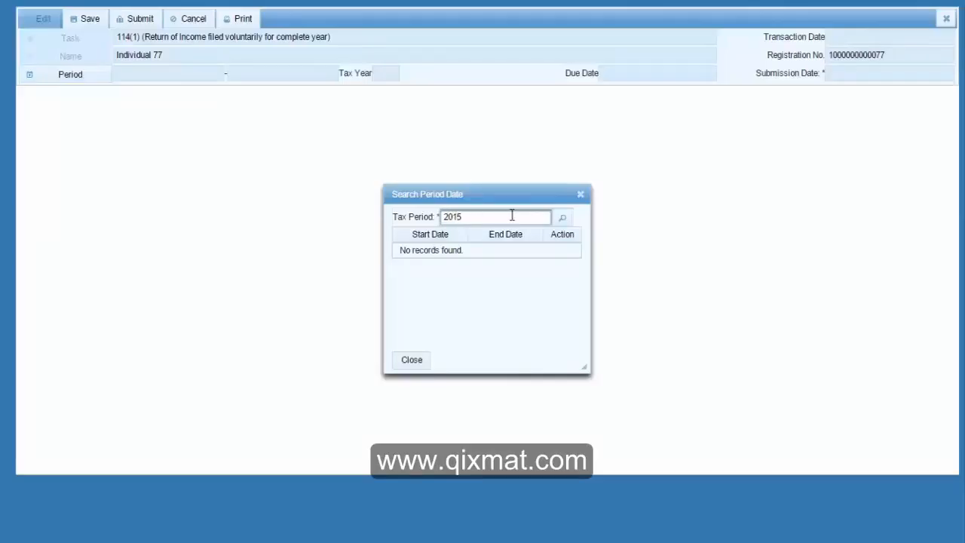
pyautogui.click(562, 217)
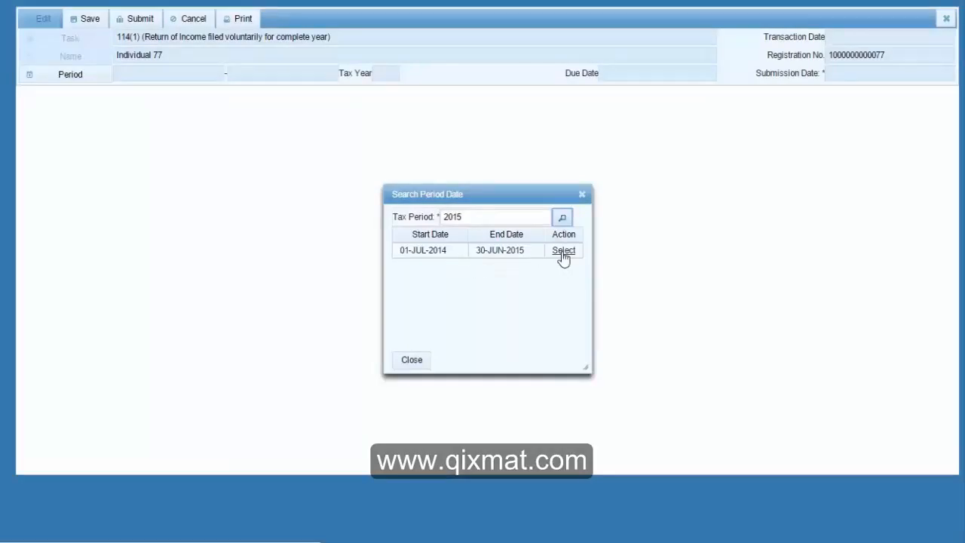
pyautogui.click(562, 251)
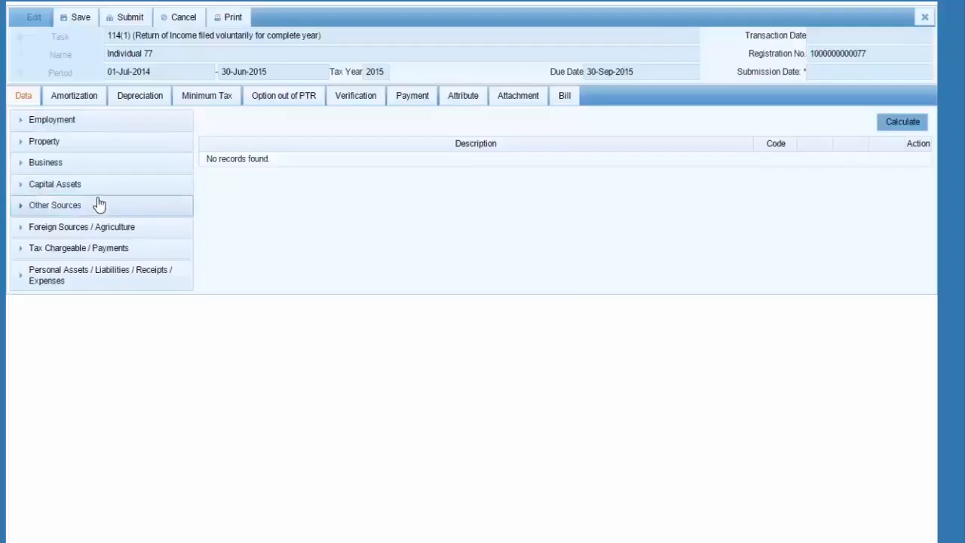
# Step: Enter 1,000,000 as the total amount of Pay, Wages or Other Remuneration in the Employment salary section
pyautogui.click(91, 127)
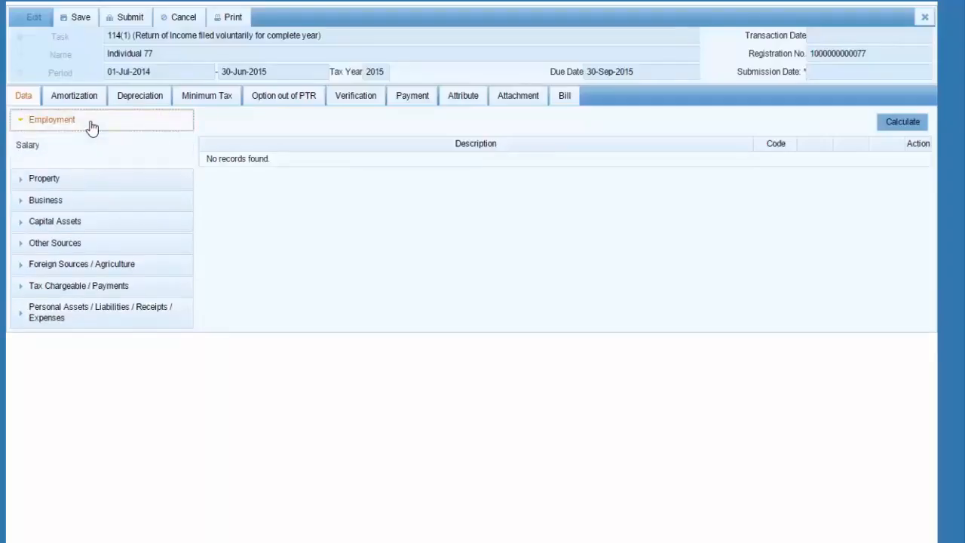
pyautogui.click(43, 146)
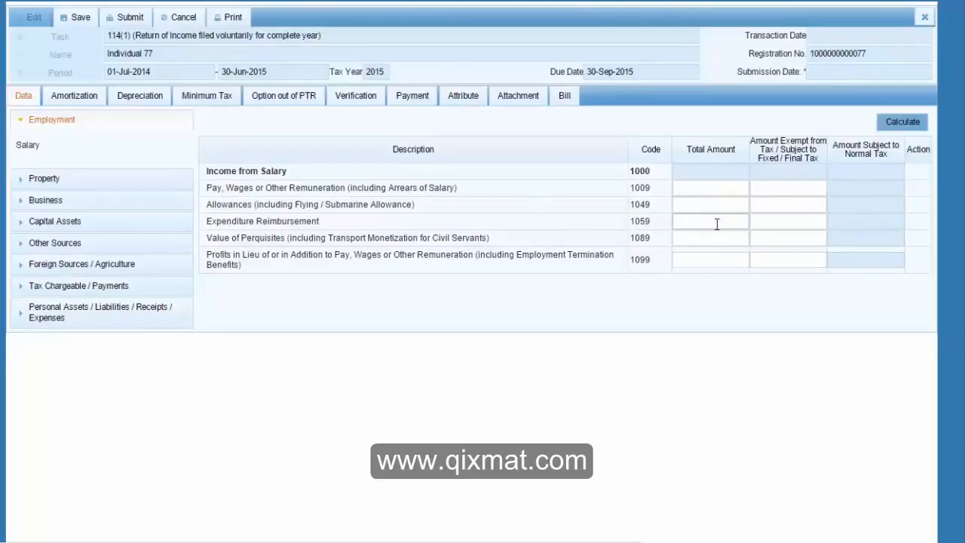
pyautogui.click(720, 190)
pyautogui.write('1000000')
pyautogui.press('Tab')
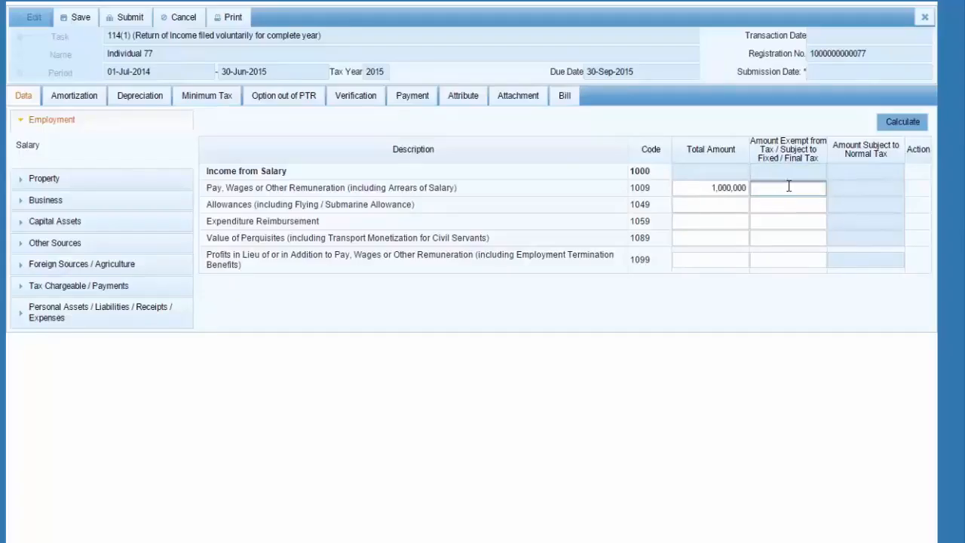
# Step: Set the salary Allowances to a total amount of 20,000 with 20,000 exempt from tax
pyautogui.click(729, 205)
pyautogui.write('20000')
pyautogui.press('Tab')
pyautogui.write('20000')
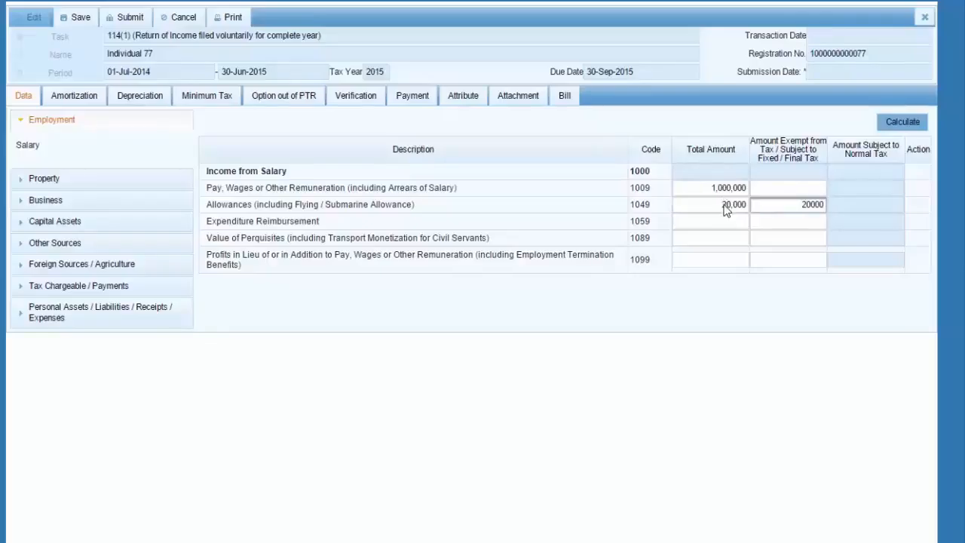
pyautogui.press('Tab')
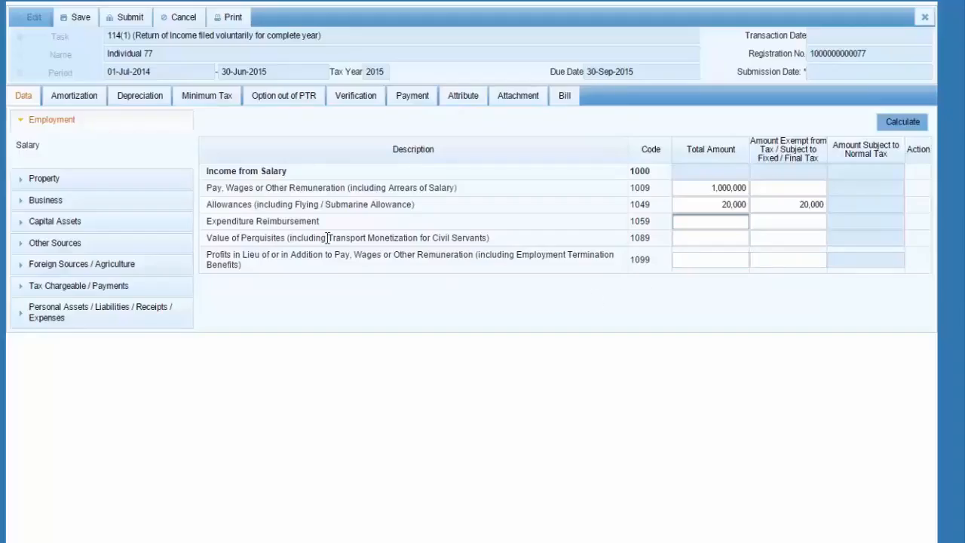
# Step: Examine the entry rows for Property receipts, Capital Gains, Other Sources, Foreign Sources and Agriculture
pyautogui.click(113, 181)
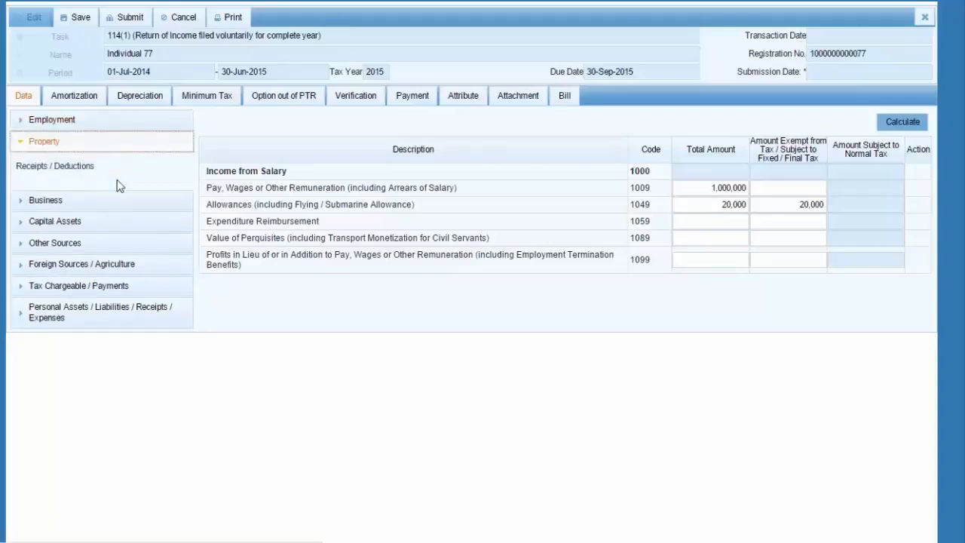
pyautogui.click(59, 173)
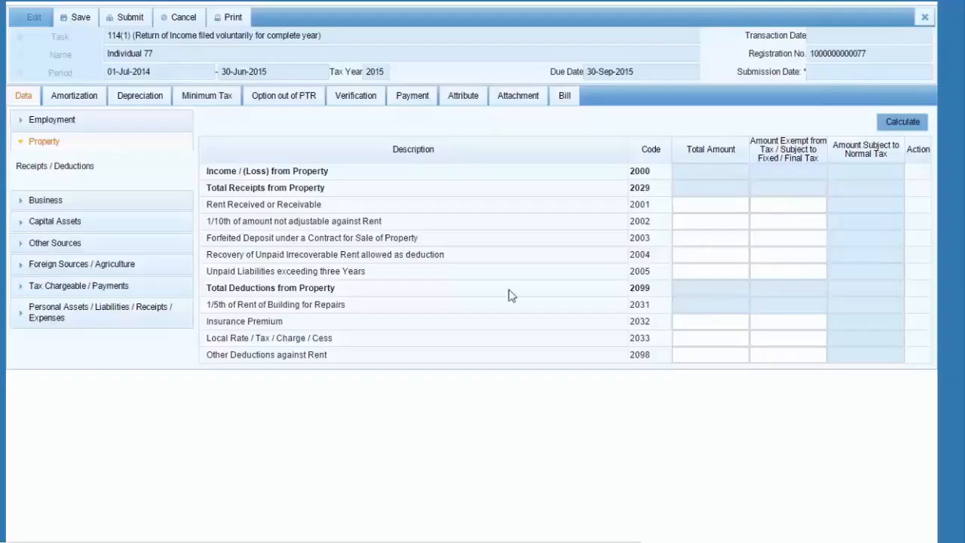
pyautogui.click(114, 226)
pyautogui.click(63, 212)
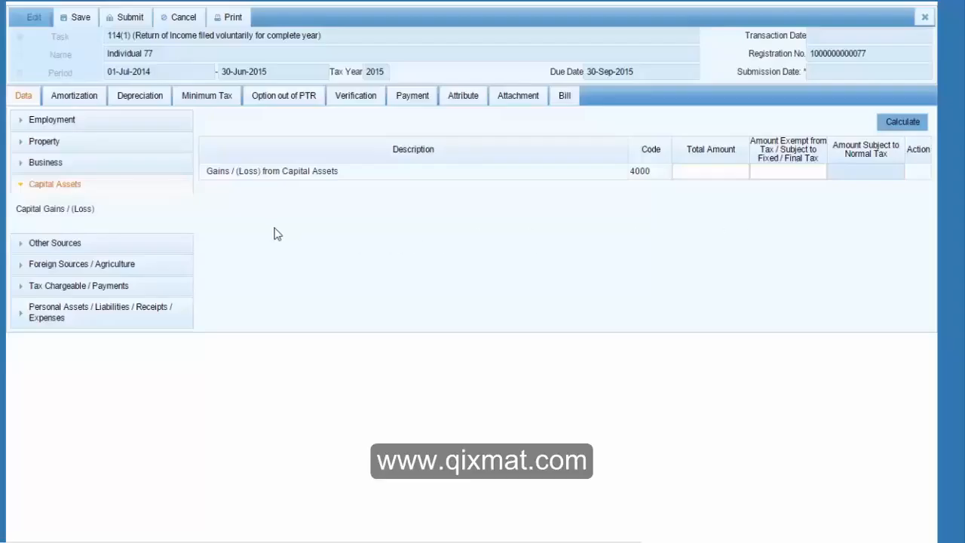
pyautogui.click(80, 249)
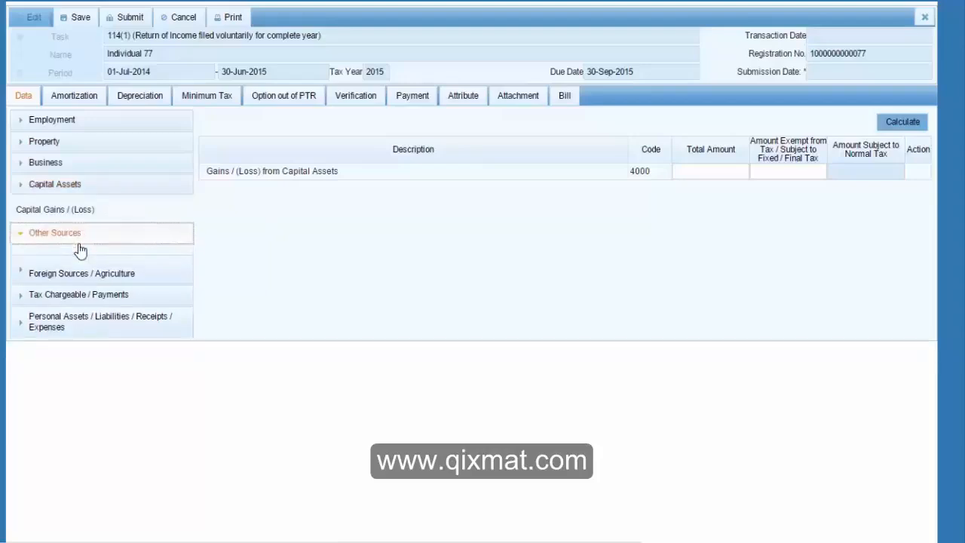
pyautogui.click(76, 234)
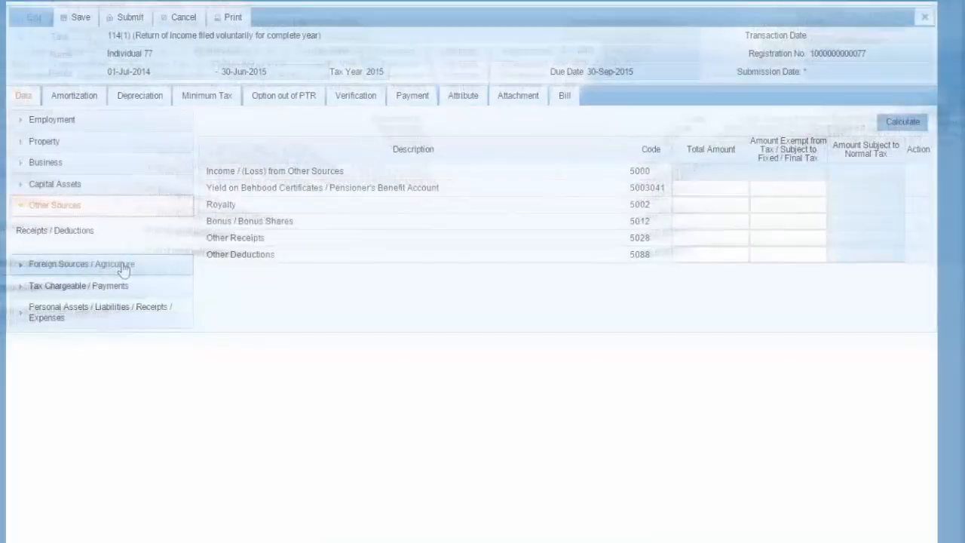
pyautogui.click(124, 266)
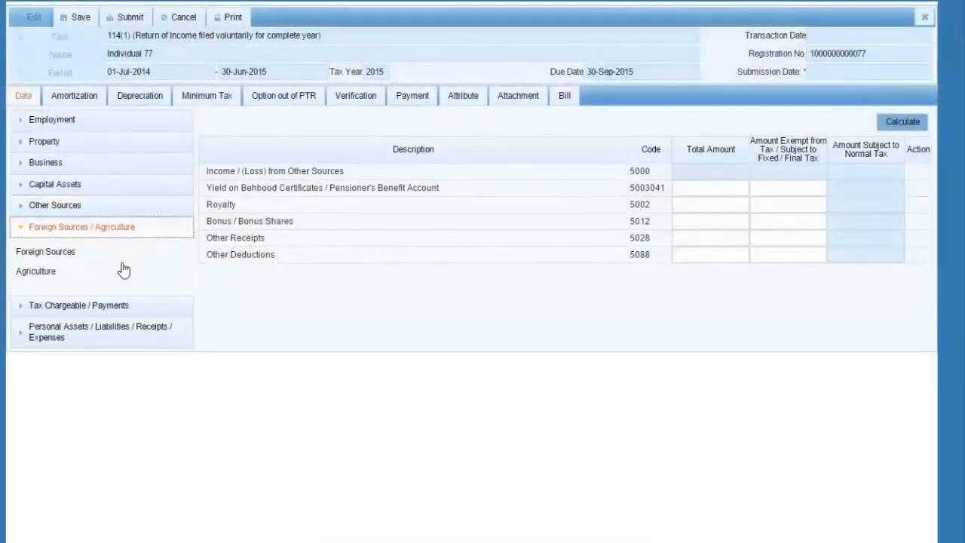
pyautogui.click(83, 260)
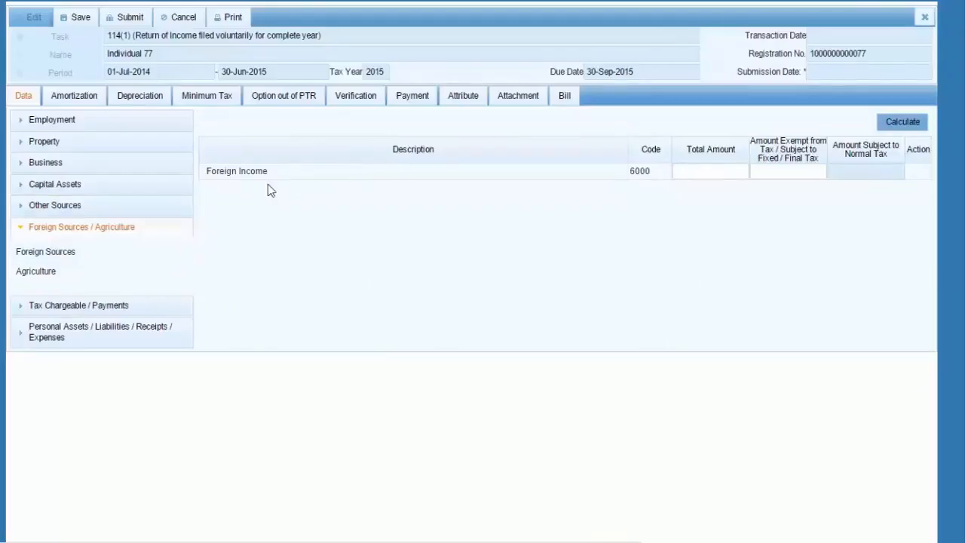
pyautogui.click(57, 273)
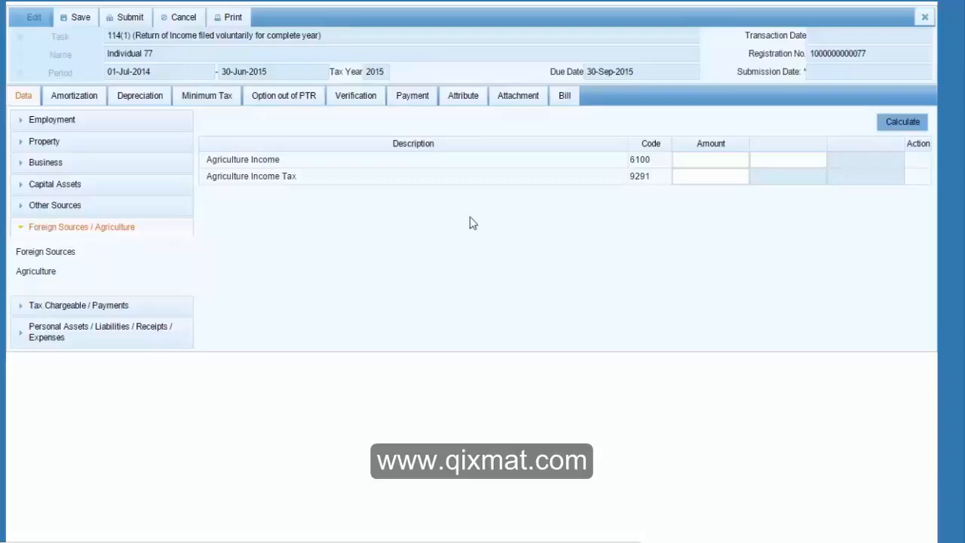
# Step: Examine the Deductible Allowances, Tax Reductions and Tax Credits entries under Tax Chargeable / Payments
pyautogui.click(108, 308)
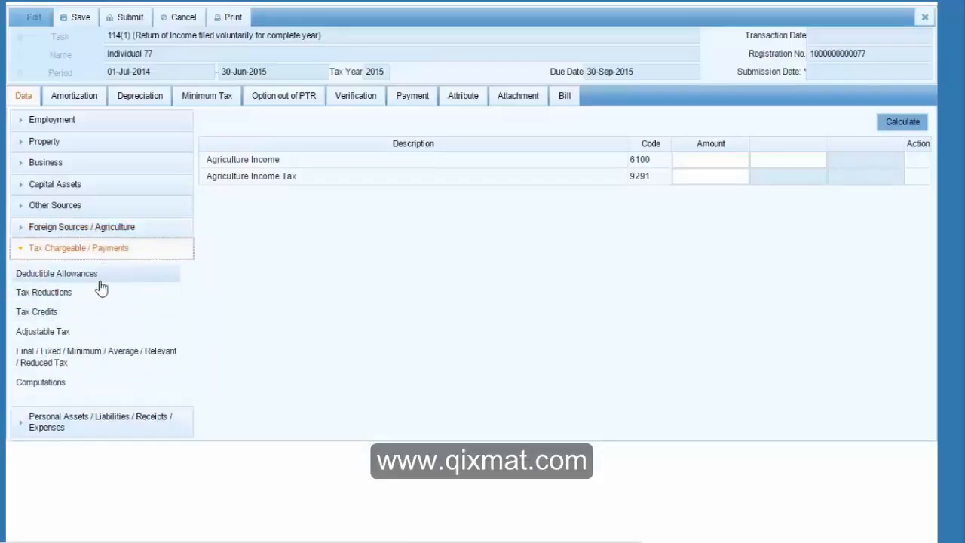
pyautogui.click(101, 283)
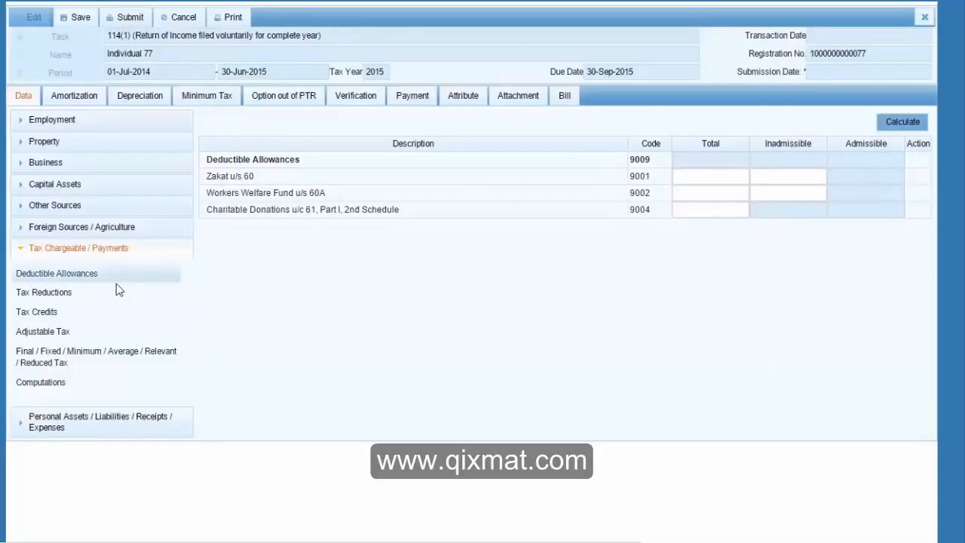
pyautogui.click(87, 300)
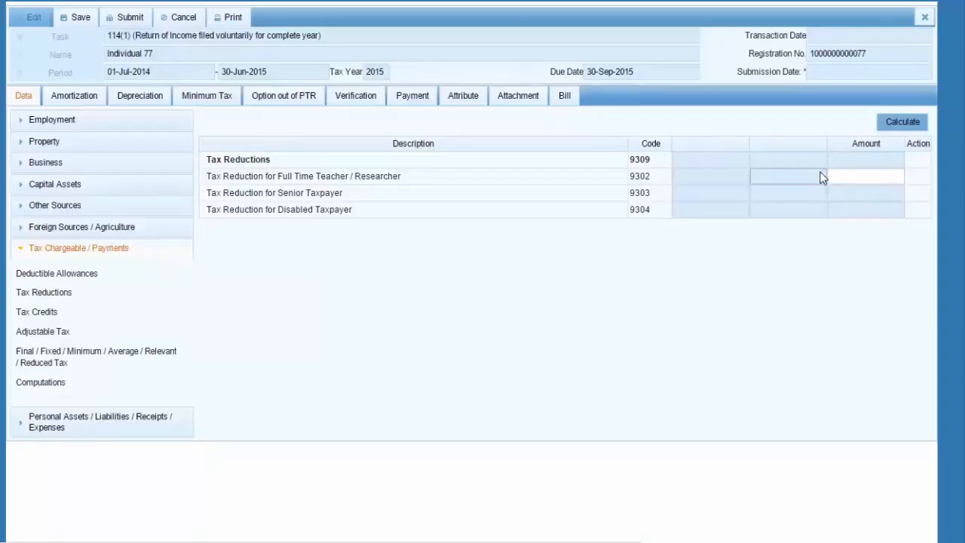
pyautogui.click(35, 315)
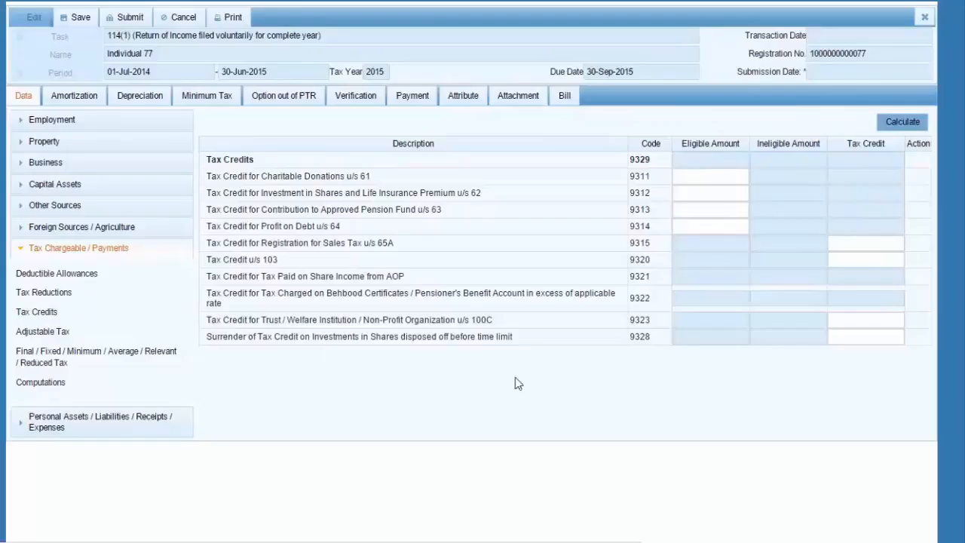
# Step: Enter 120,000 as the adjustable tax deducted on Salary of Federal Government Employees u/s 149
pyautogui.click(84, 335)
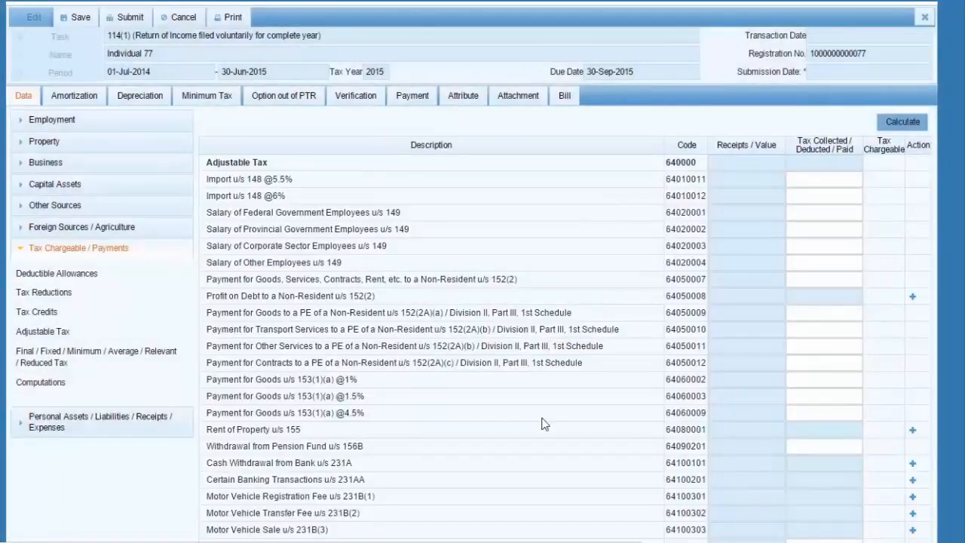
pyautogui.click(820, 213)
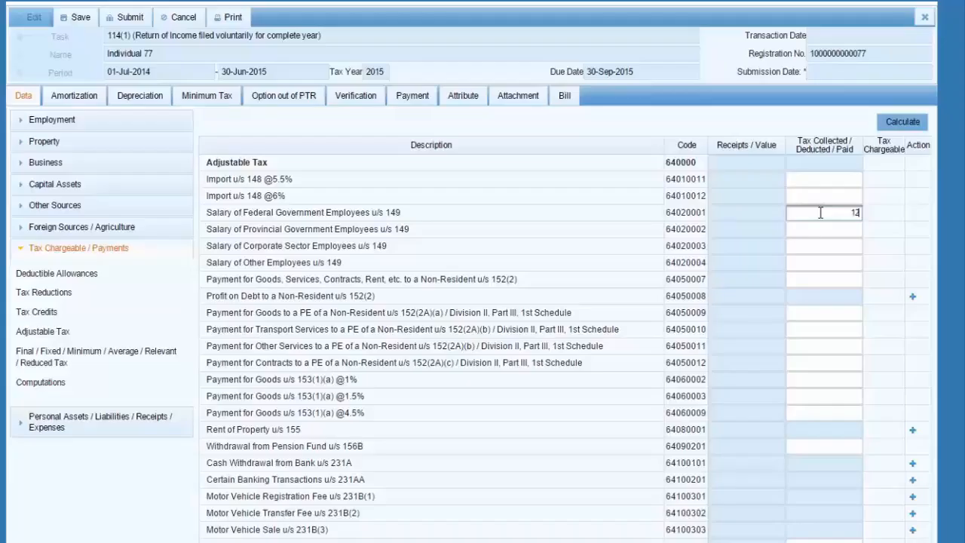
pyautogui.write('000')
pyautogui.press('Tab')
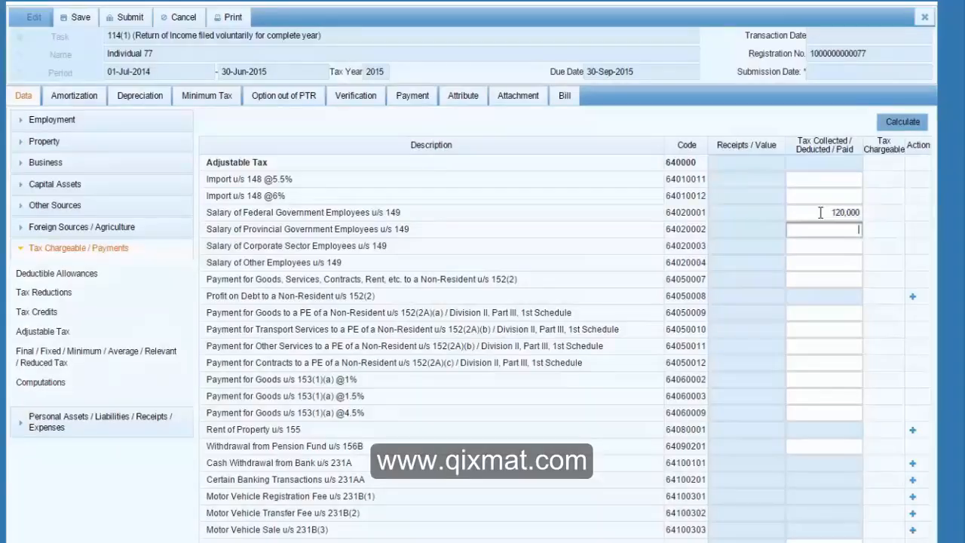
# Step: Examine the Motor Vehicle Sale u/s 231B(3) detail form and the Final / Fixed / Minimum / Average / Relevant / Reduced Tax entries
pyautogui.scroll(-1, 820, 213)
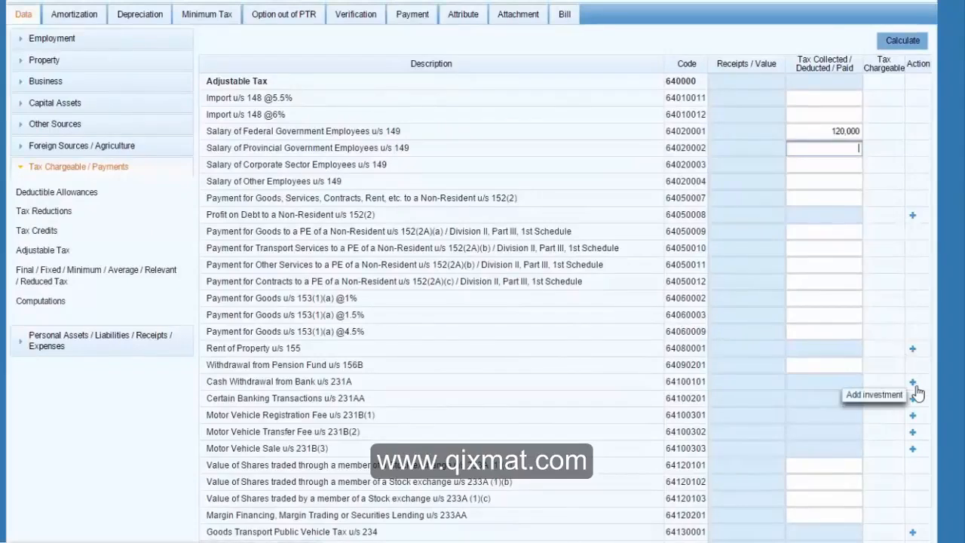
pyautogui.click(912, 450)
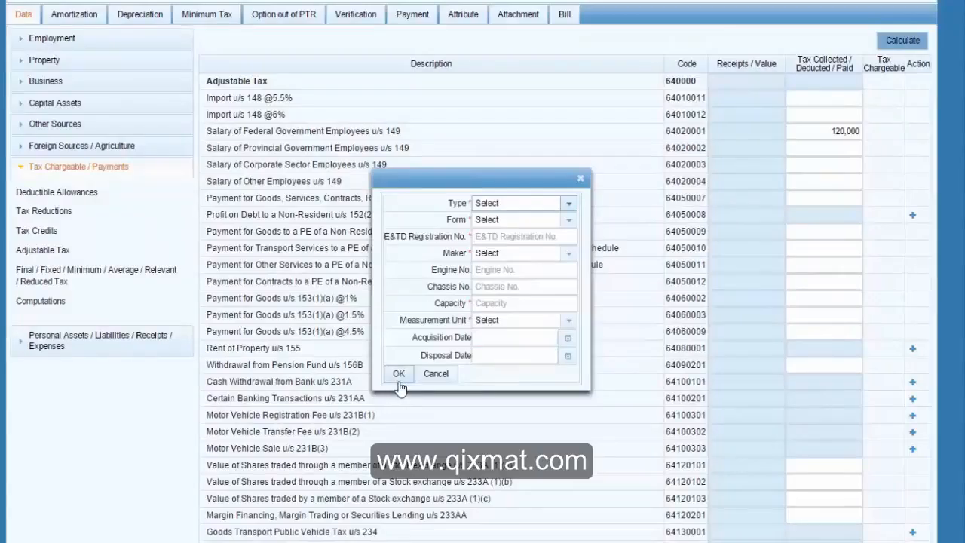
pyautogui.click(580, 179)
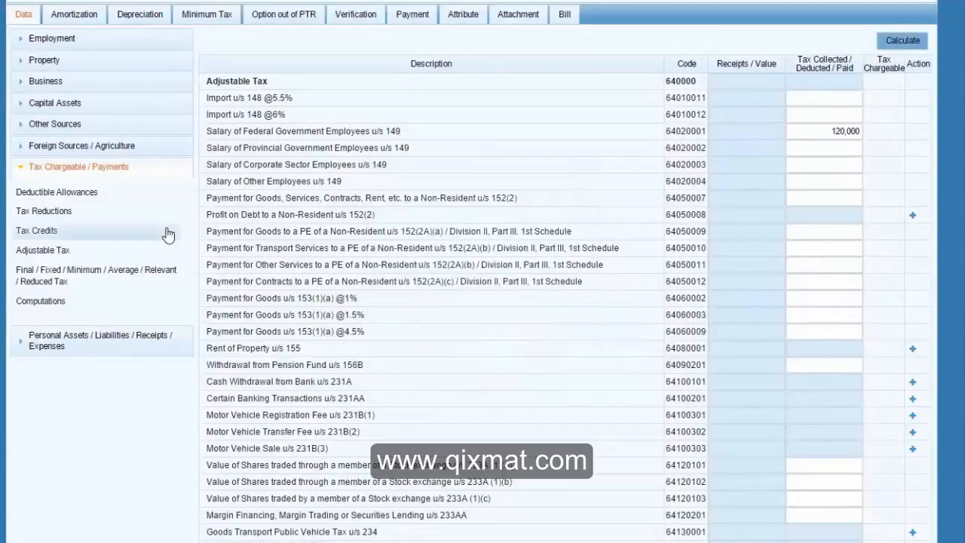
pyautogui.click(106, 287)
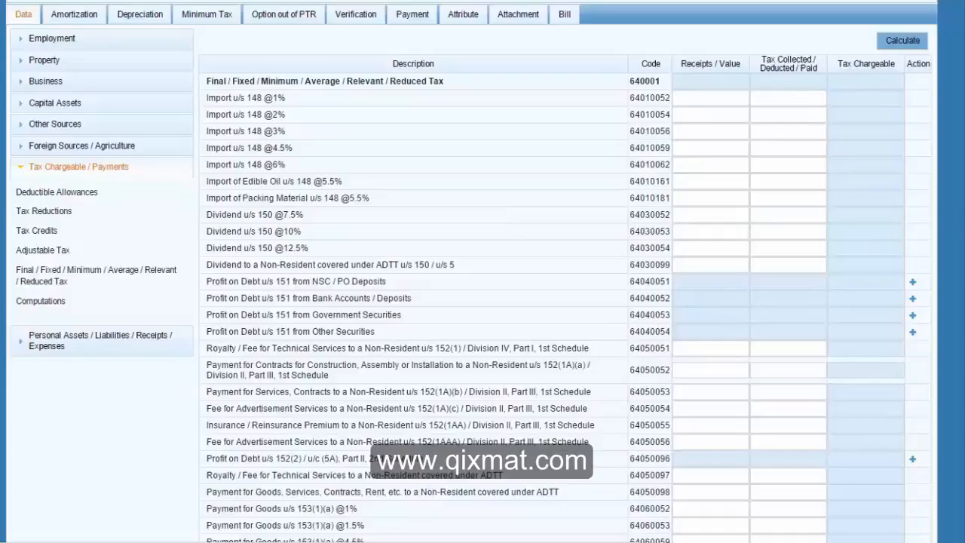
pyautogui.scroll(2, 483, 271)
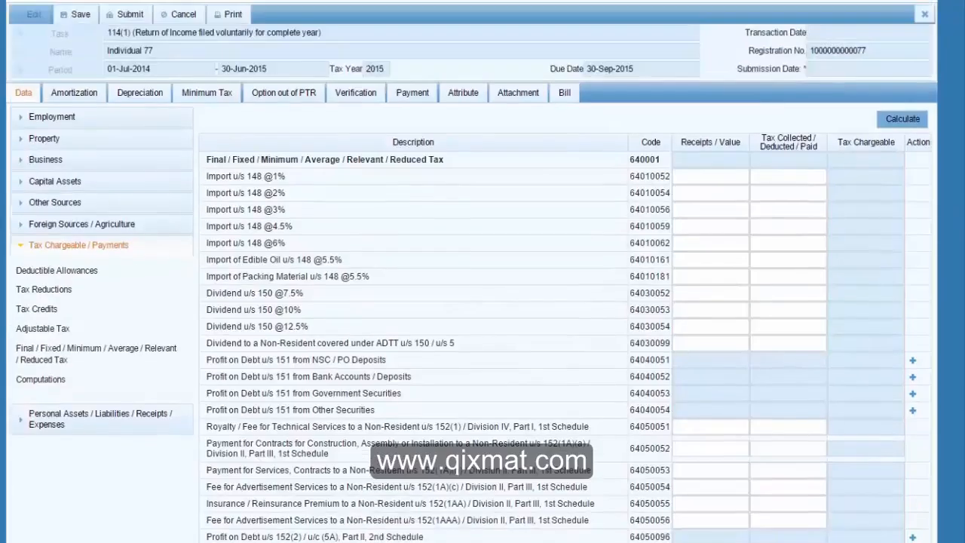
# Step: Calculate the return's tax in the Computations section and review the computed rows
pyautogui.click(53, 381)
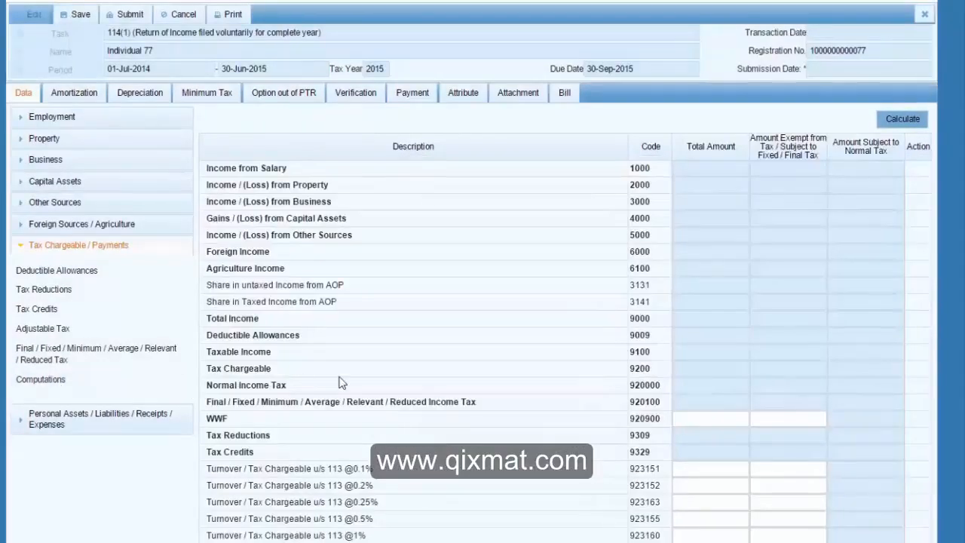
pyautogui.click(902, 120)
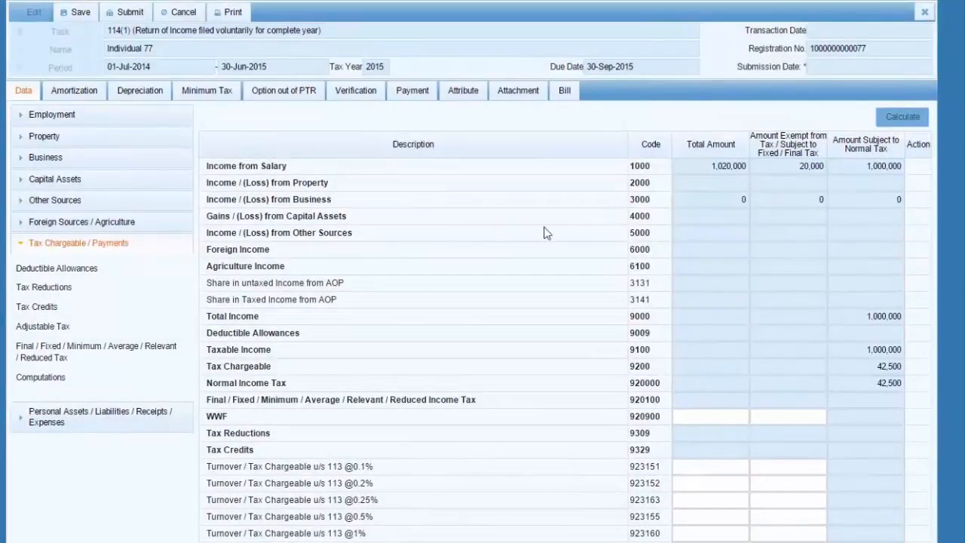
pyautogui.scroll(-4, 482, 272)
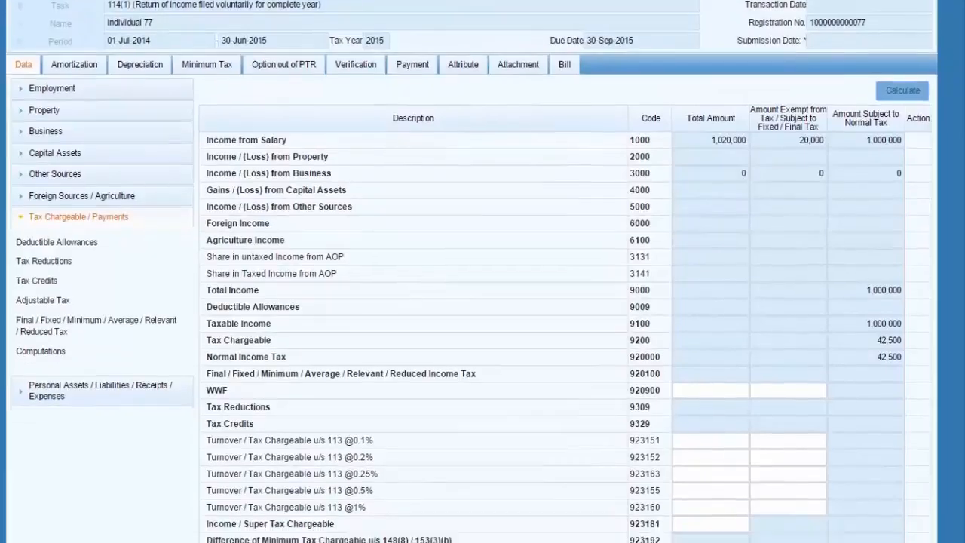
pyautogui.scroll(-1, 483, 272)
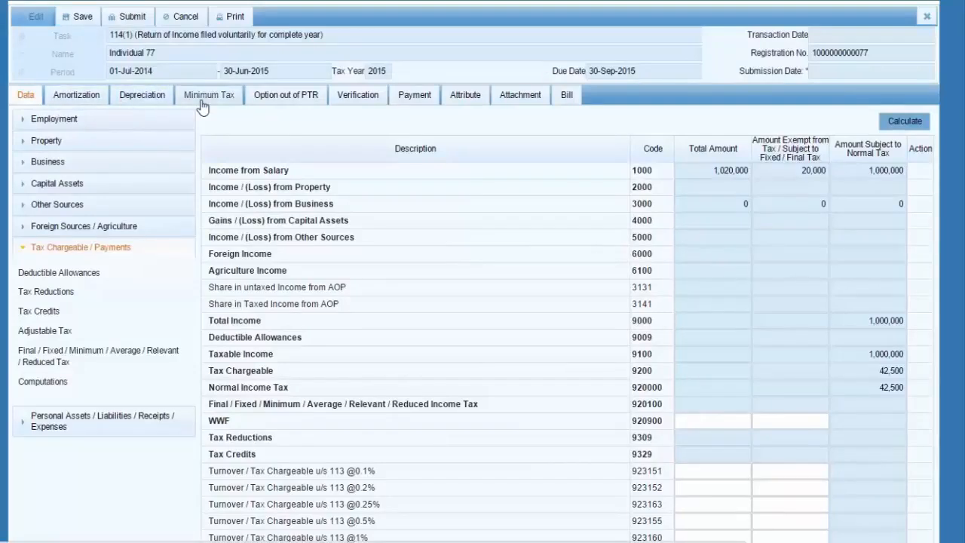
# Step: Examine the Option out of PTR entries and the return's Payment records
pyautogui.click(277, 98)
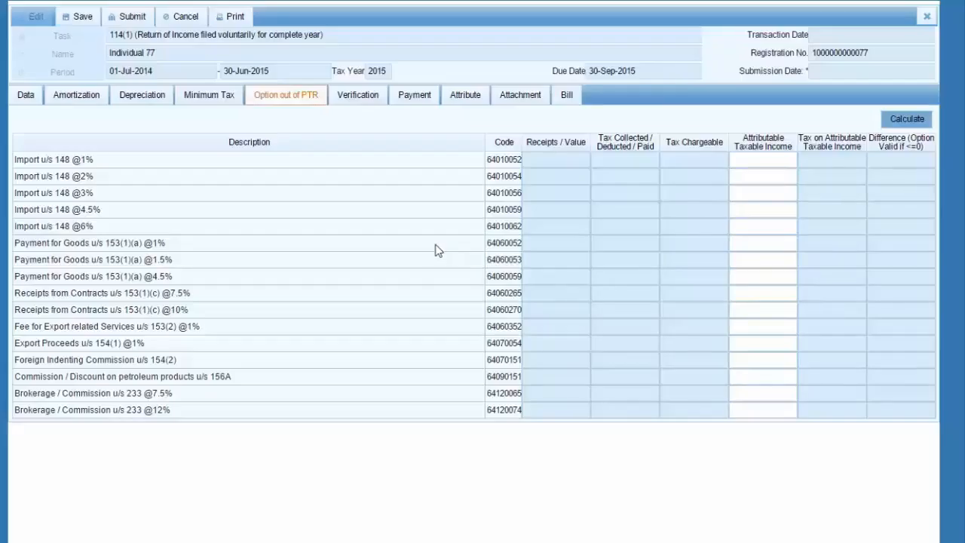
pyautogui.click(406, 95)
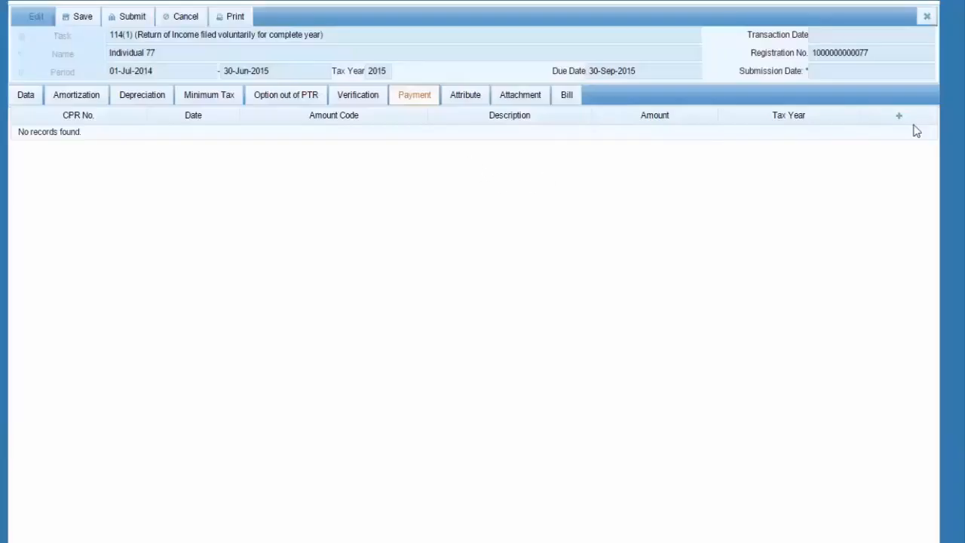
# Step: Examine the Residence Status options in the return's attributes and the Verification declaration with its code field
pyautogui.click(471, 100)
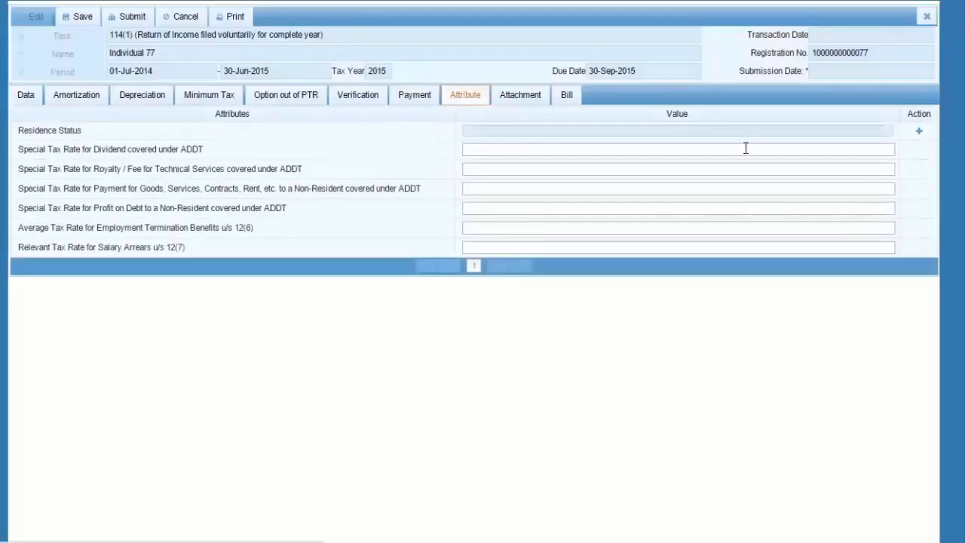
pyautogui.click(918, 132)
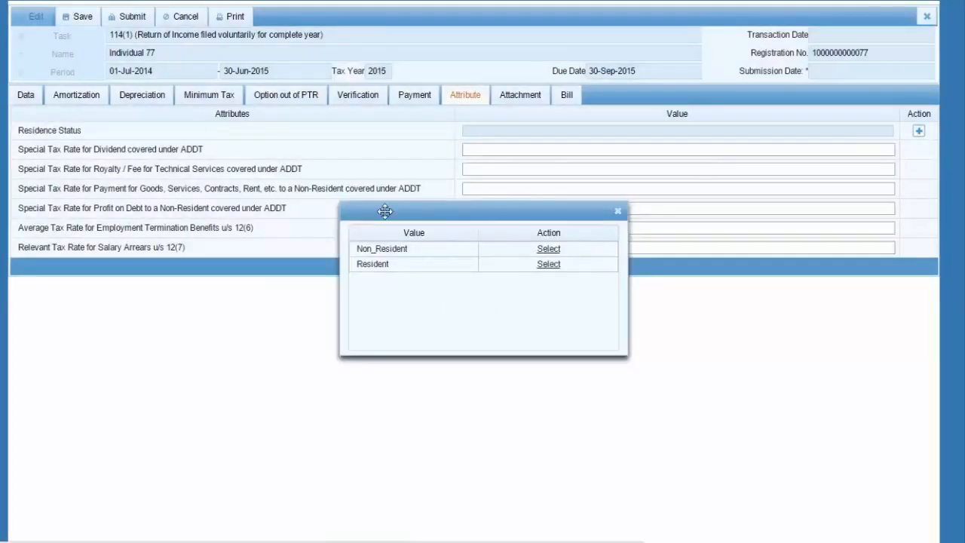
pyautogui.click(618, 211)
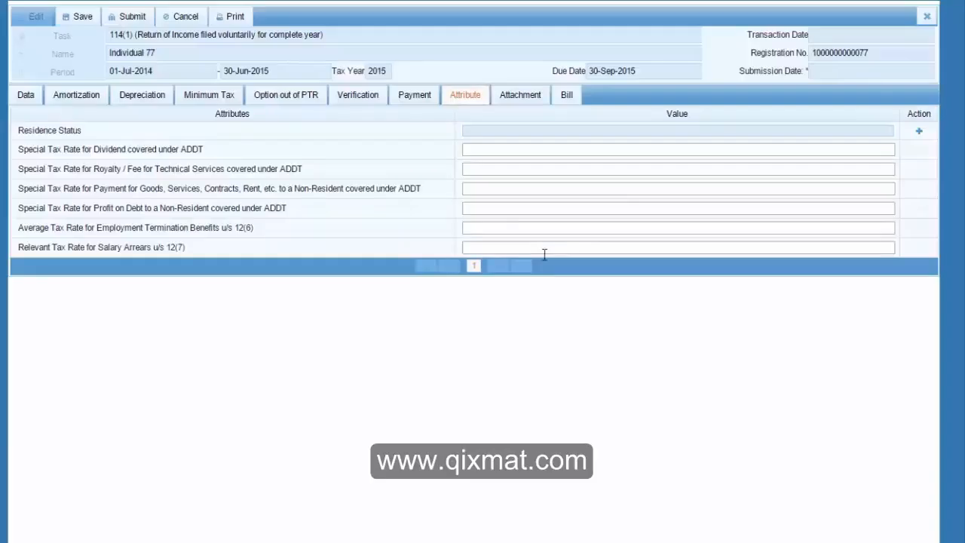
pyautogui.click(361, 101)
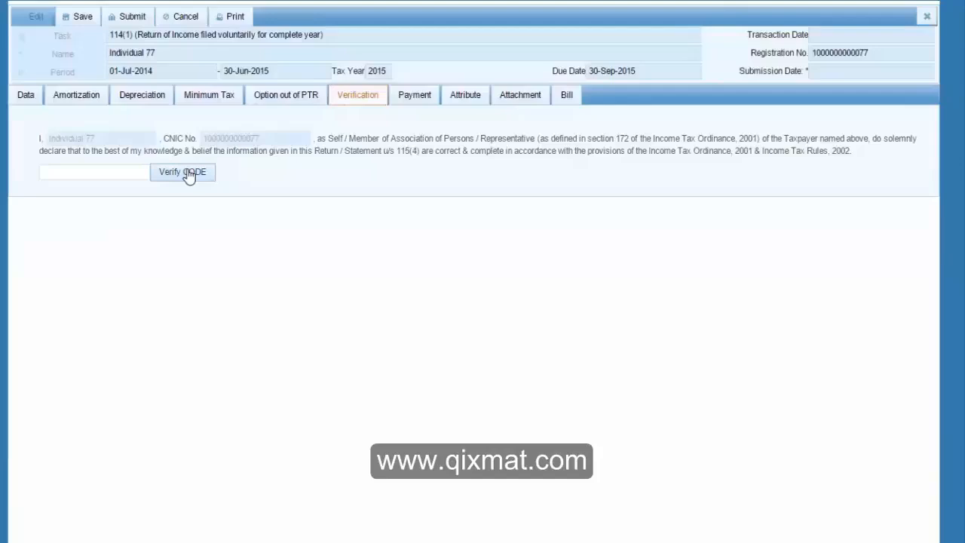
# Step: Submit the 2015 return of income from its data view and confirm the submission
pyautogui.click(27, 101)
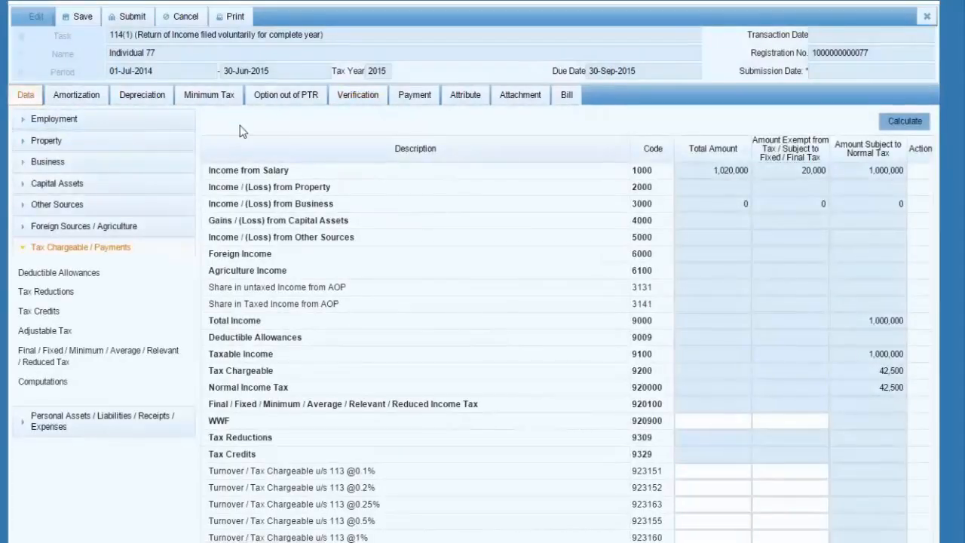
pyautogui.click(134, 23)
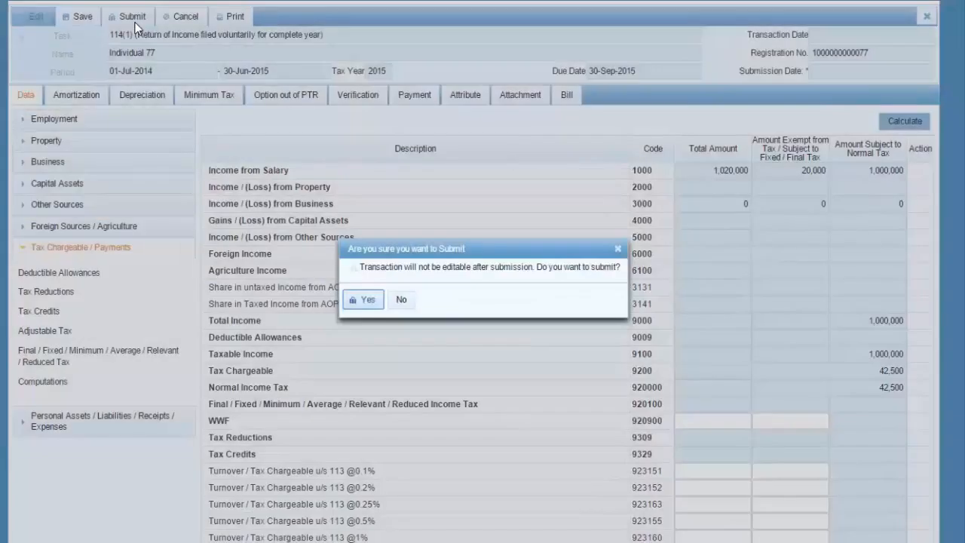
pyautogui.click(367, 300)
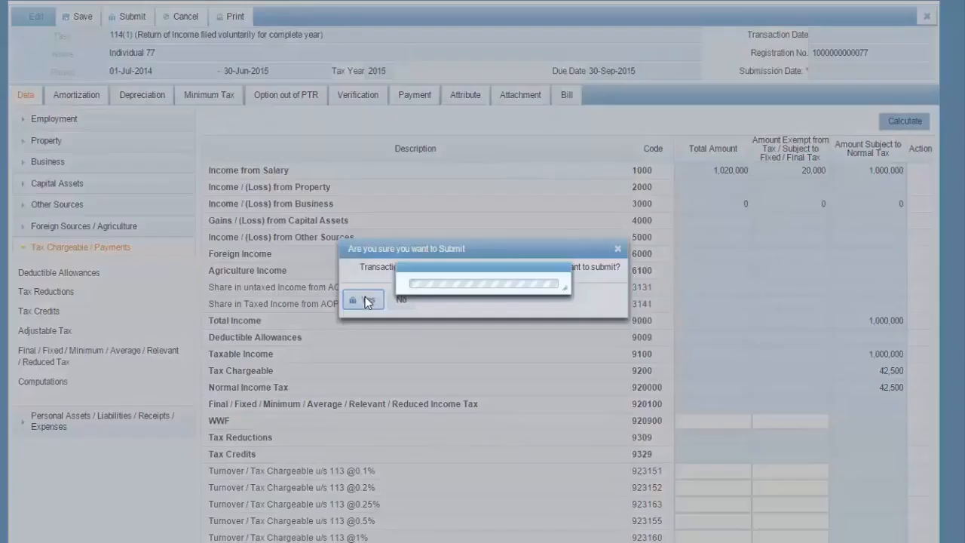